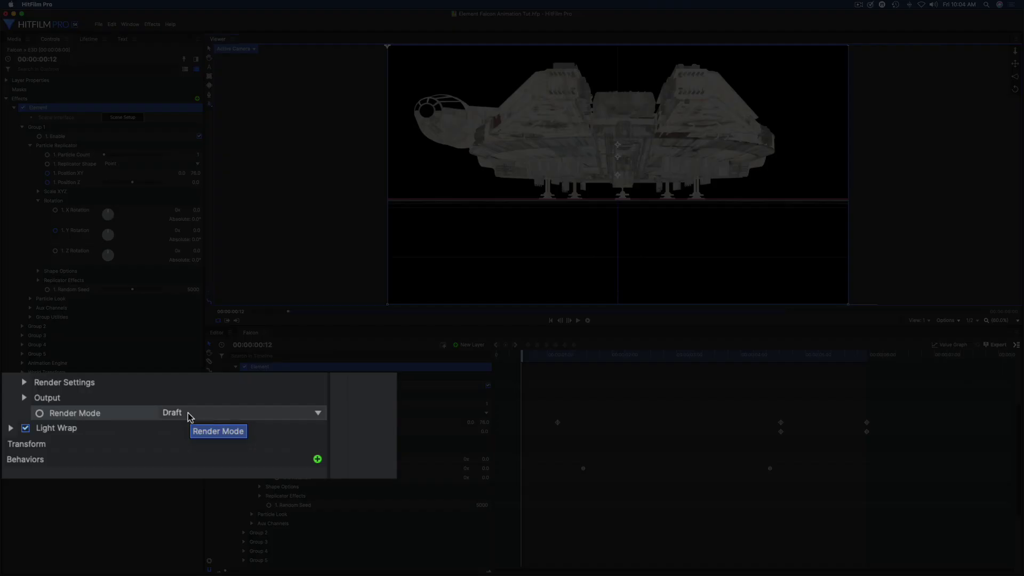
Switch the Element model's render mode to Preview, then back to Draft
click(188, 413)
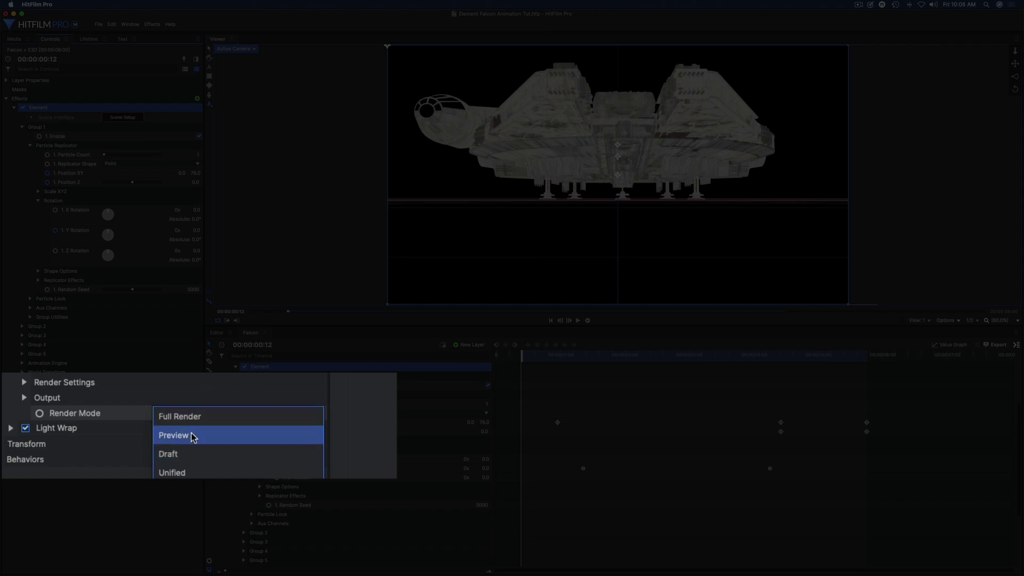
click(191, 433)
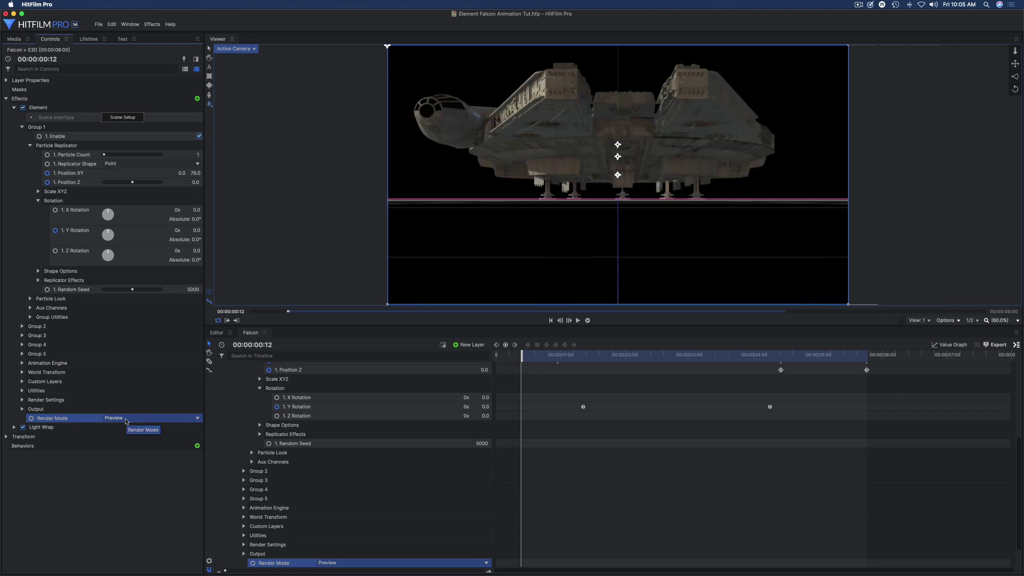
click(126, 421)
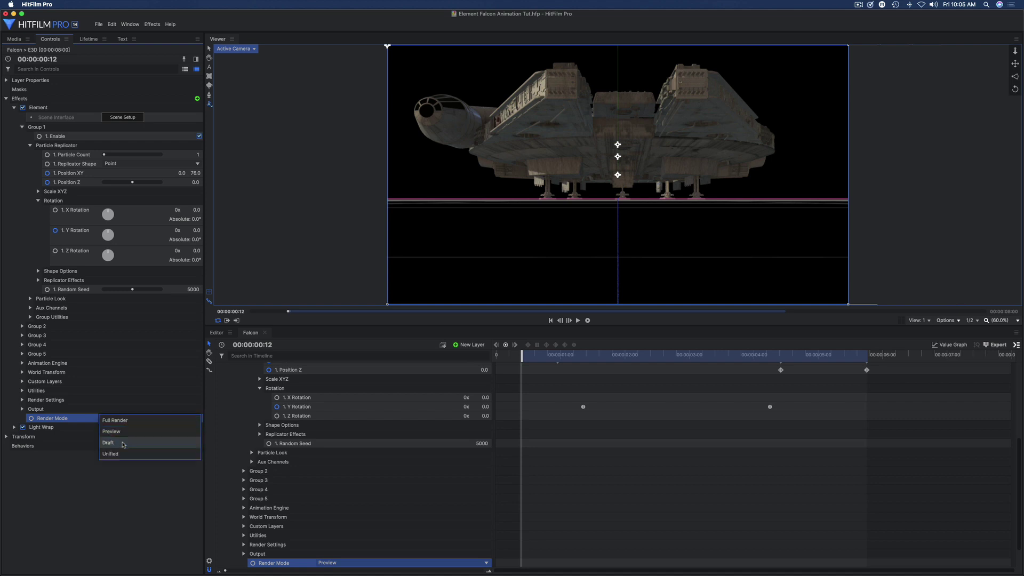
click(123, 444)
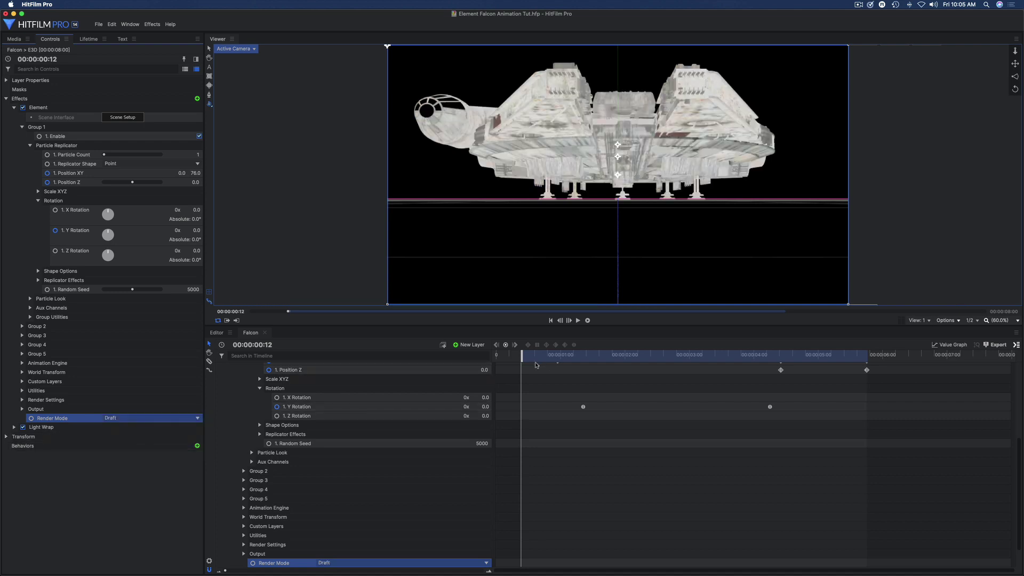
Scrub to preview the ship's motion, then move the playhead to 00:00:00:29 under Group 1
mouse_move(521, 355)
mouse_down()
mouse_move(677, 362)
mouse_move(533, 373)
mouse_move(672, 375)
mouse_move(541, 379)
mouse_move(642, 381)
mouse_move(531, 383)
mouse_move(635, 383)
mouse_move(524, 382)
mouse_move(554, 361)
mouse_move(583, 361)
mouse_move(524, 361)
mouse_up()
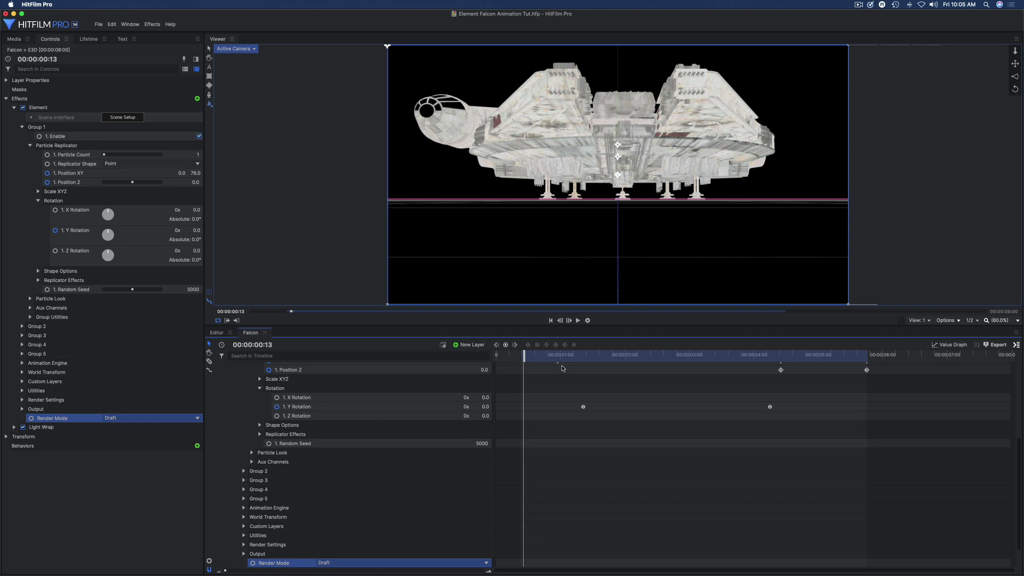
scroll(562, 368, up, 3)
drag(524, 356, 559, 403)
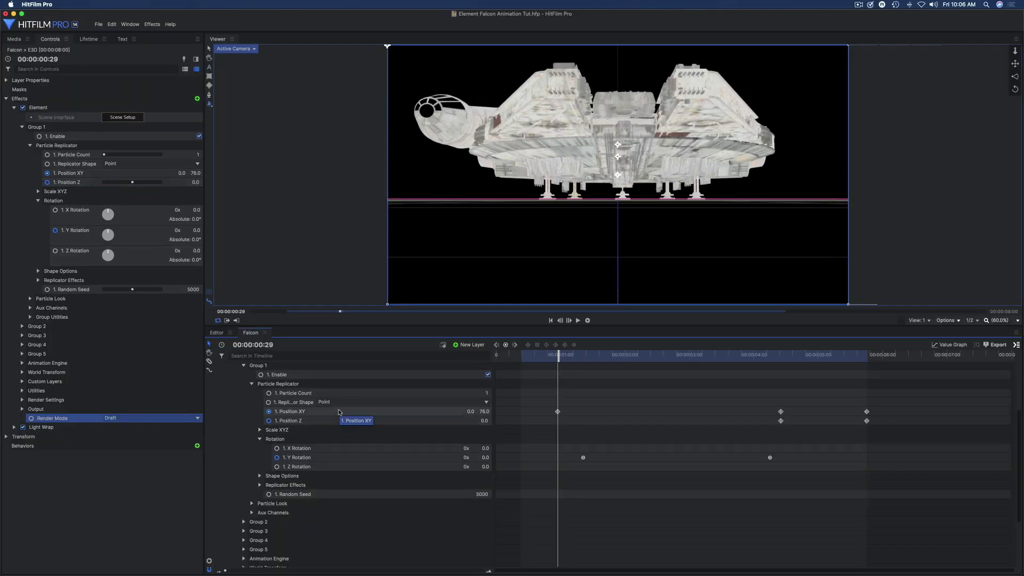
Set the Position XY Y value to 76 on the first keyframe, then scrub to 00:00:04:13
click(339, 412)
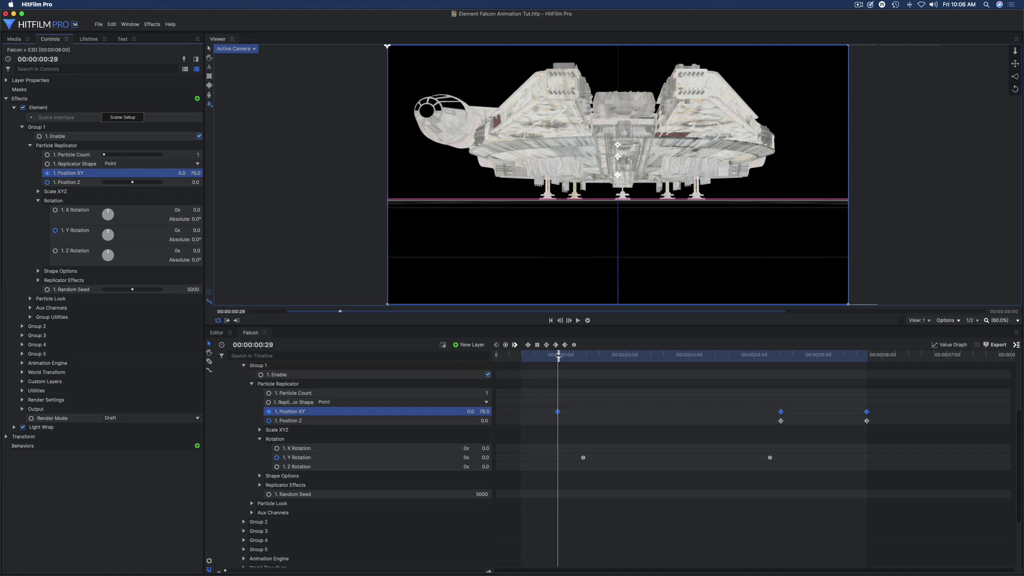
drag(558, 356, 560, 383)
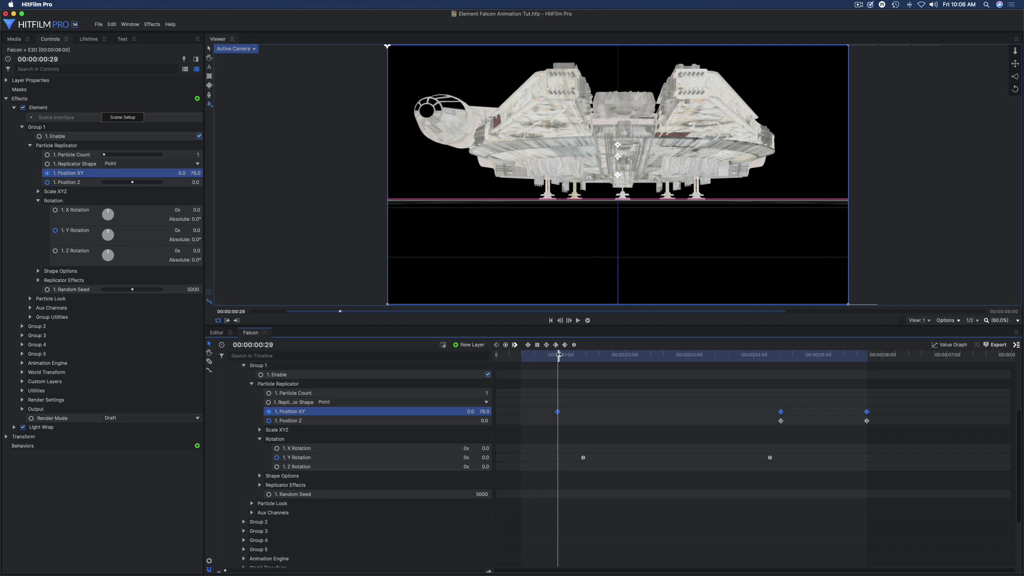
mouse_move(559, 354)
mouse_down()
mouse_move(574, 356)
mouse_move(560, 360)
mouse_up()
mouse_move(195, 173)
mouse_down()
mouse_move(211, 173)
mouse_move(195, 173)
mouse_up()
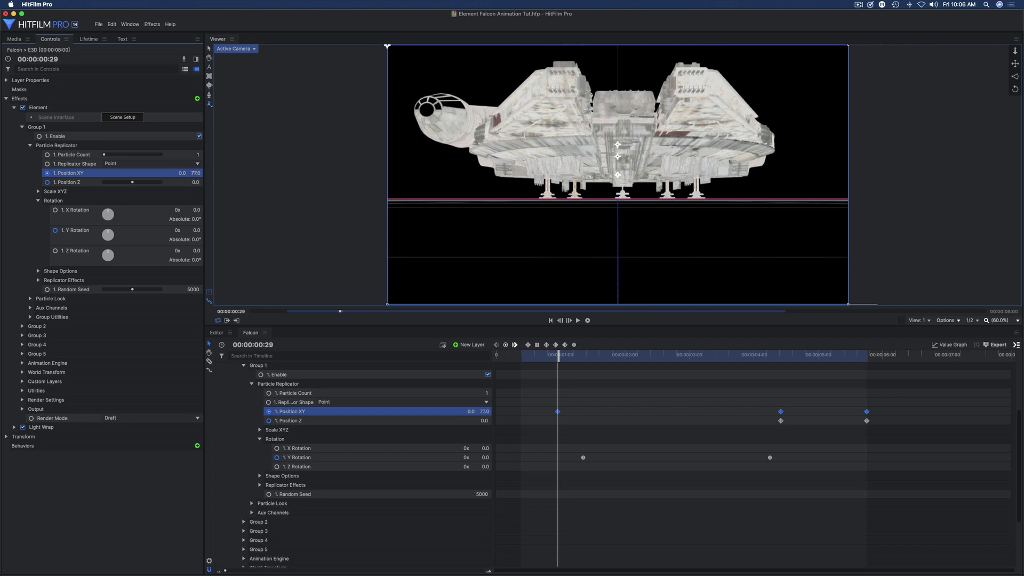
click(196, 174)
text(76)
key(Return)
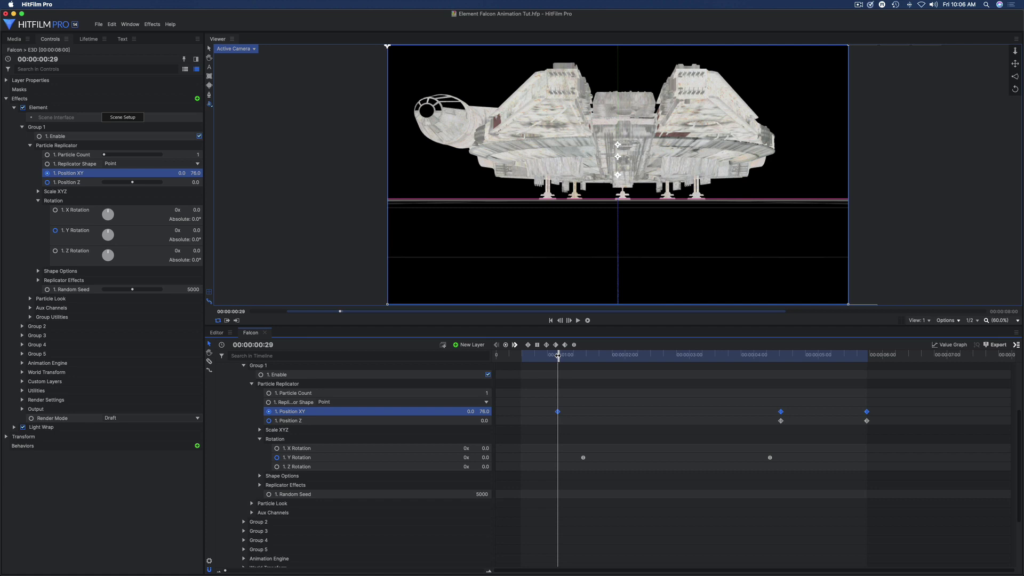
drag(565, 359, 782, 389)
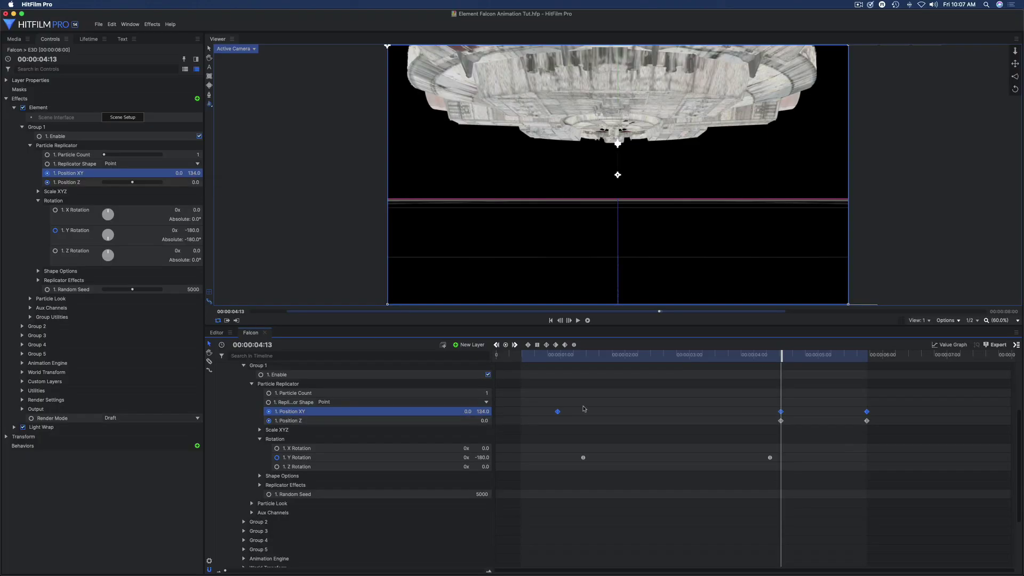
drag(782, 356, 867, 364)
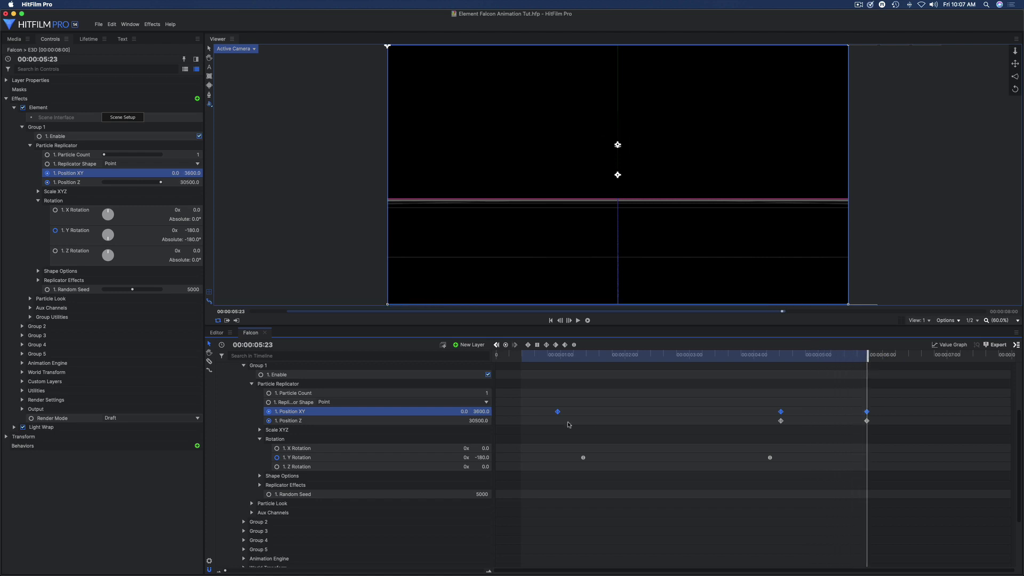
mouse_move(558, 412)
drag(867, 357, 782, 376)
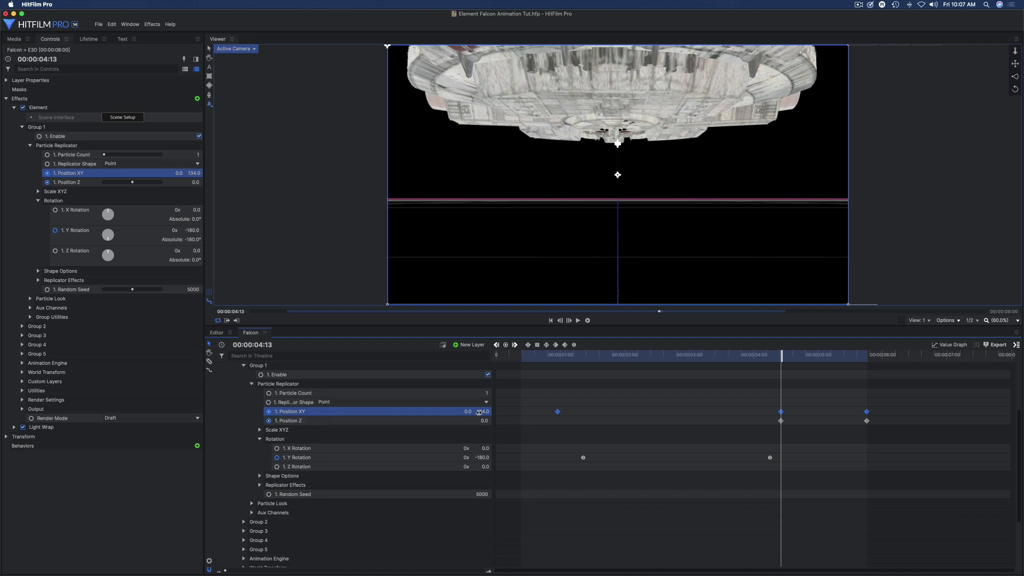
drag(782, 356, 868, 365)
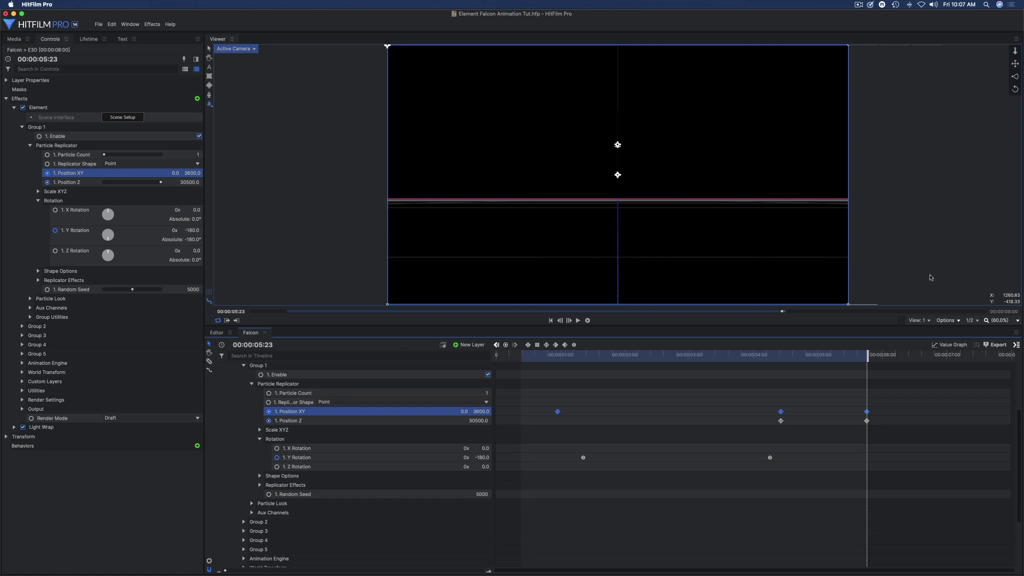
drag(867, 353, 807, 360)
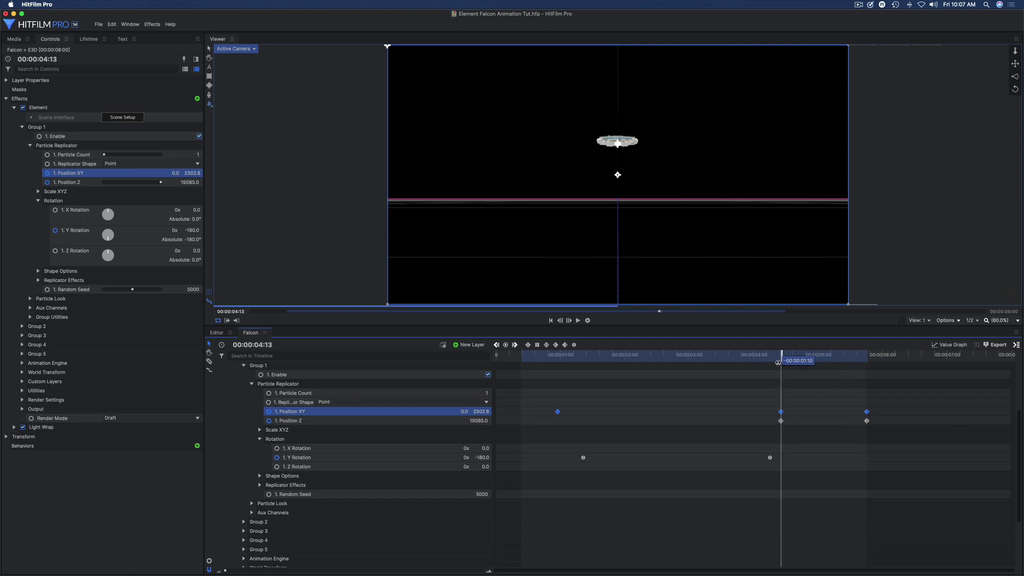
mouse_move(778, 363)
mouse_down()
mouse_move(617, 366)
mouse_move(782, 368)
mouse_up()
Select Position Z and scrub from the turn to 00:00:05:23, where Position Z reaches 30500
click(361, 422)
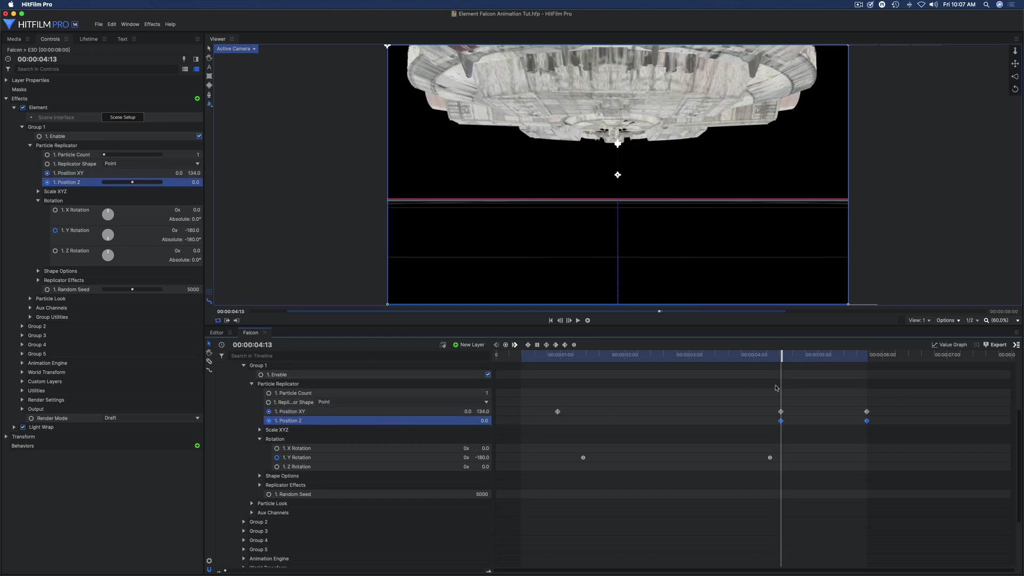
mouse_move(782, 358)
mouse_down()
mouse_move(749, 363)
mouse_move(867, 369)
mouse_move(782, 373)
mouse_up()
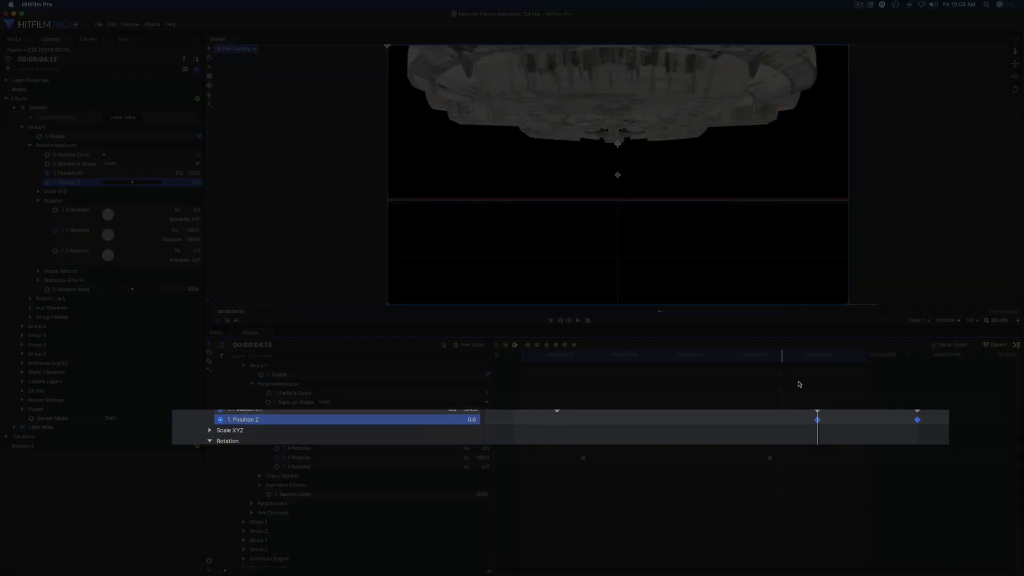
drag(796, 359, 875, 365)
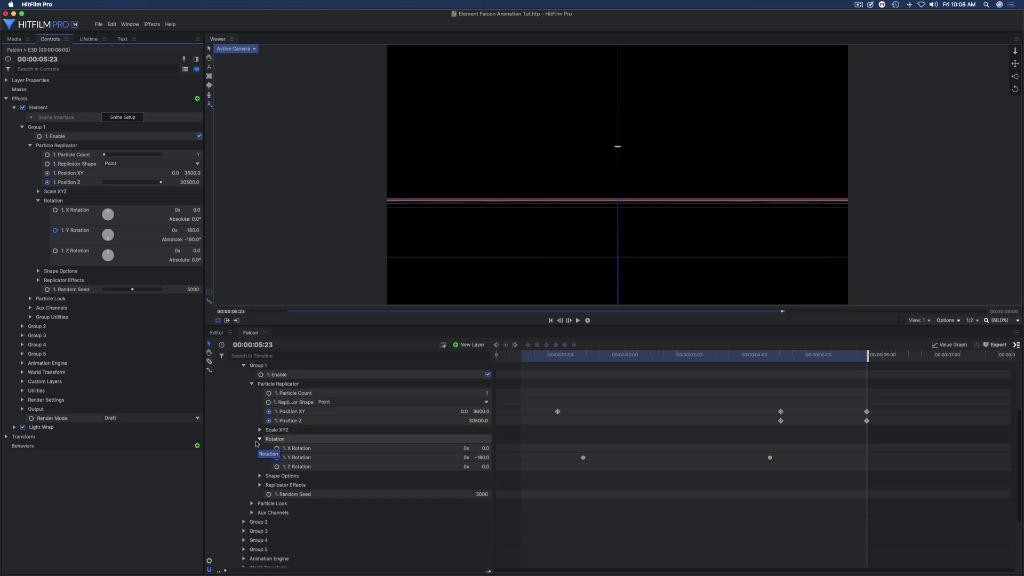
Expand Particle Look to show size, tint and opacity, then move the playhead back to 00:00:05:01
click(260, 431)
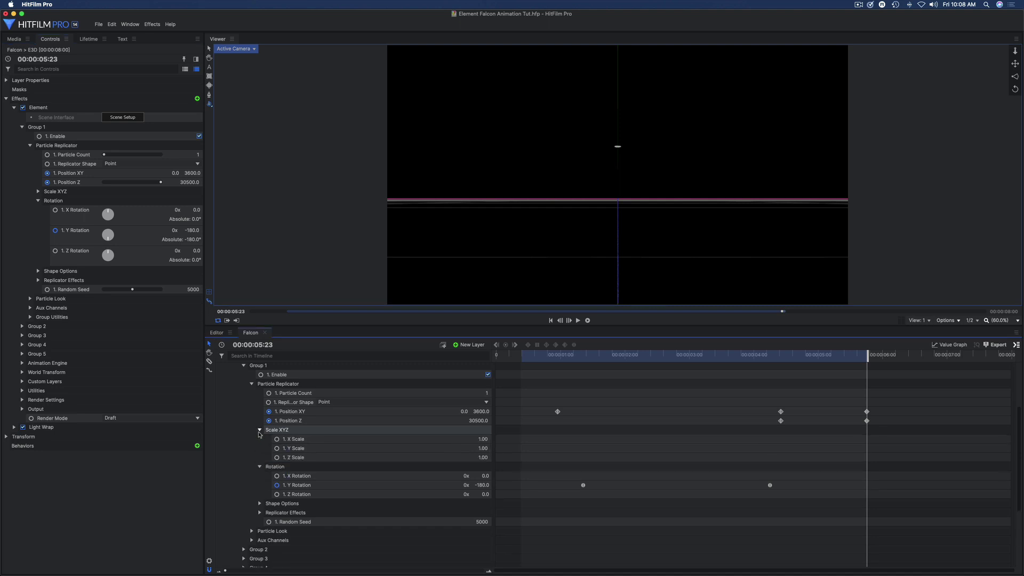
click(260, 430)
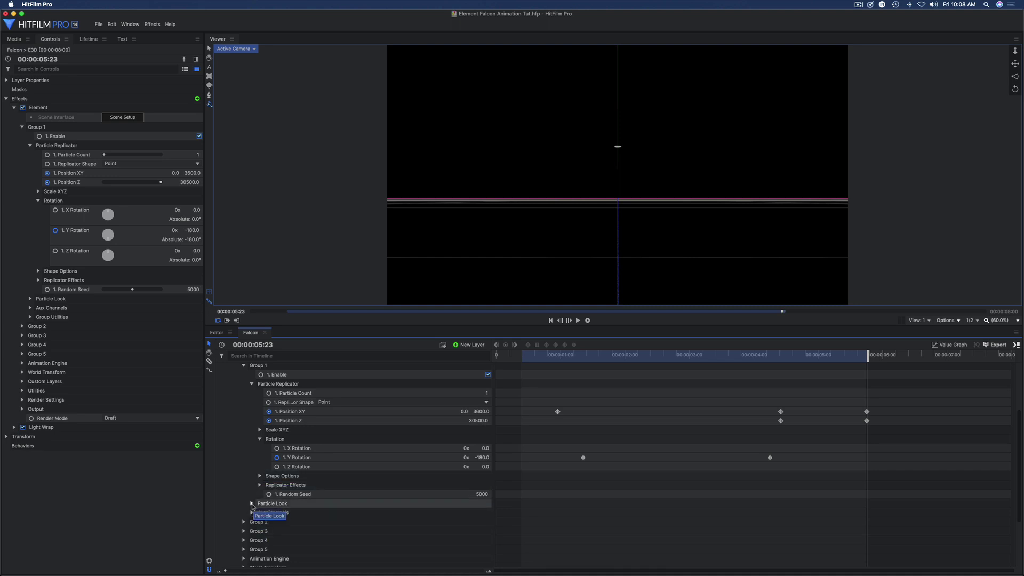
click(251, 504)
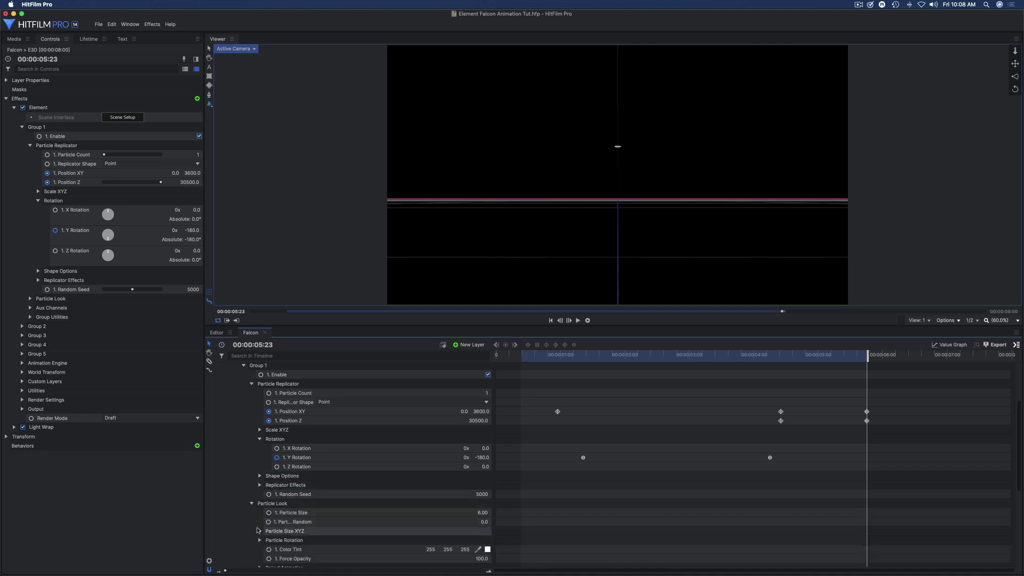
scroll(258, 531, down, 1)
scroll(258, 531, down, 3)
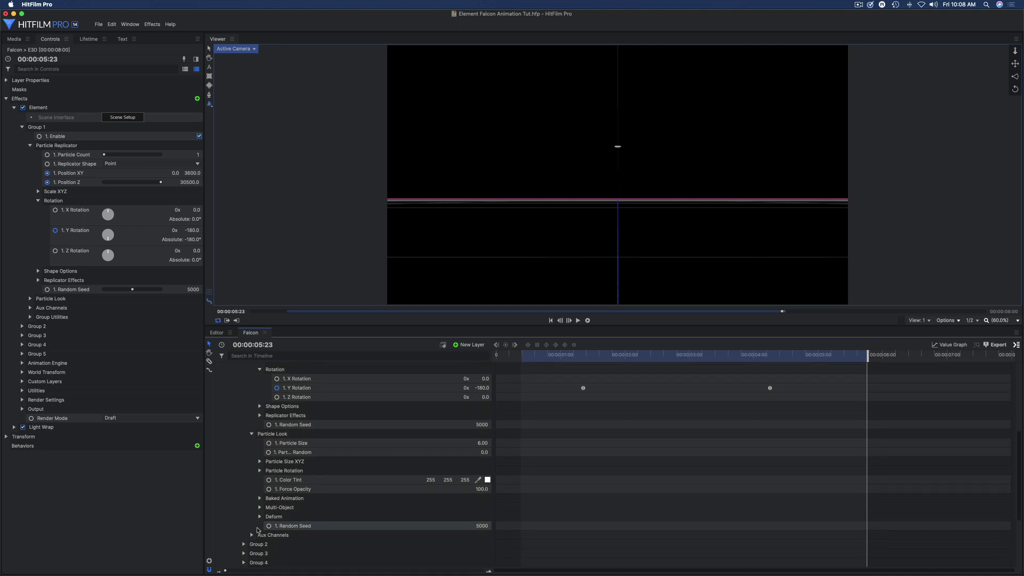
click(259, 462)
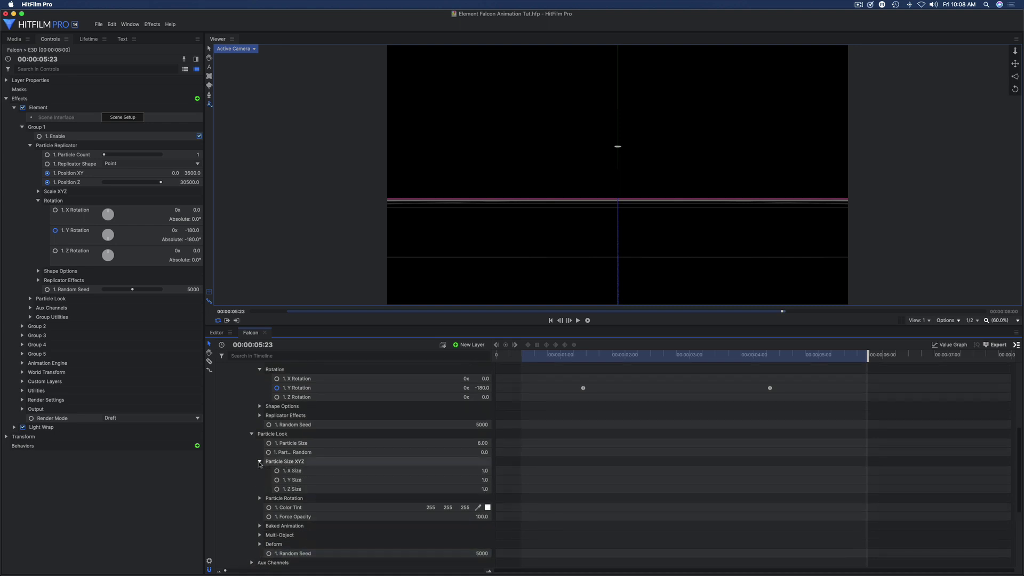
click(260, 463)
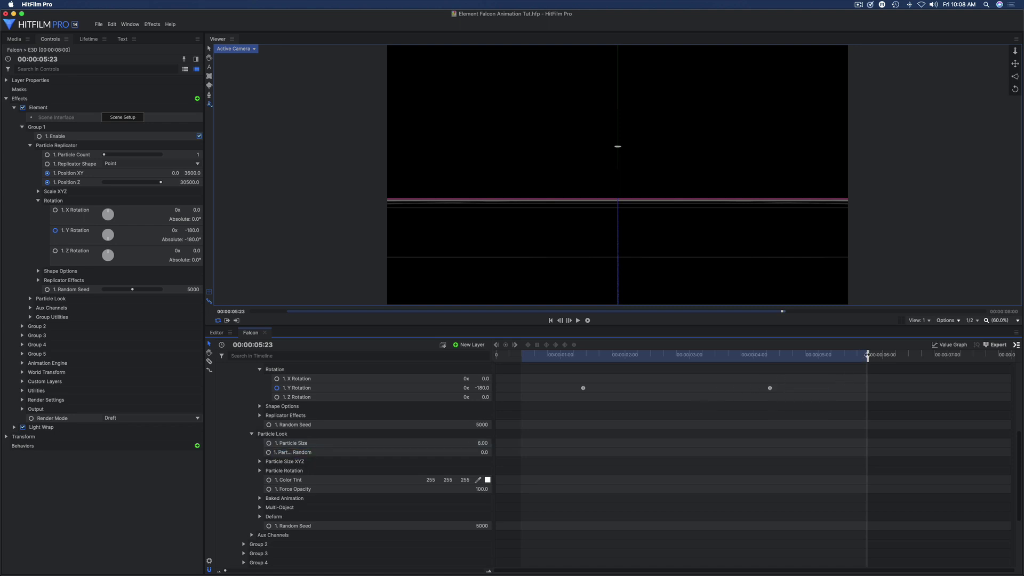
drag(867, 355, 822, 363)
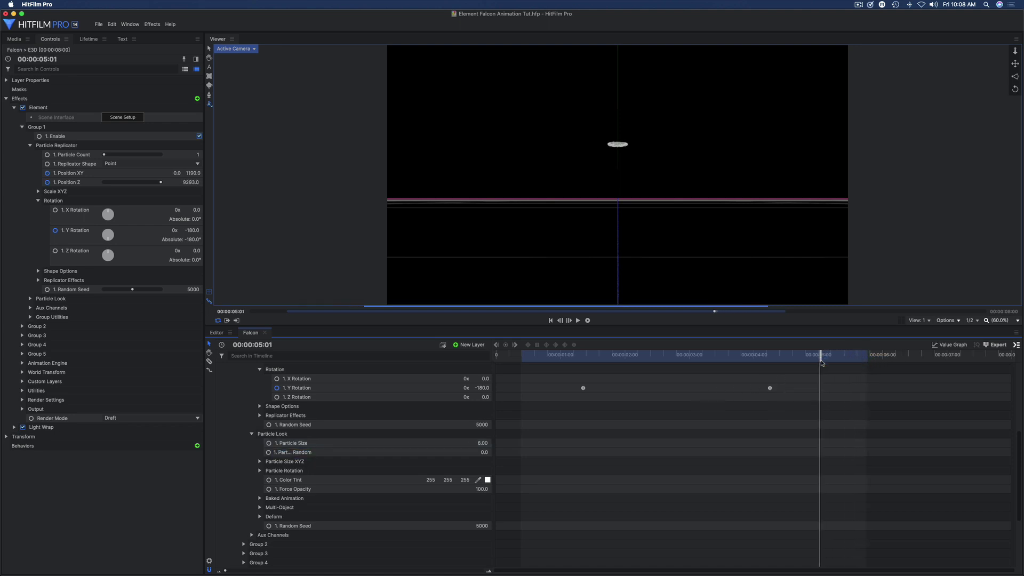
Collapse Particle Look and move the playhead back to 00:00:01:13 under Group 1
click(251, 435)
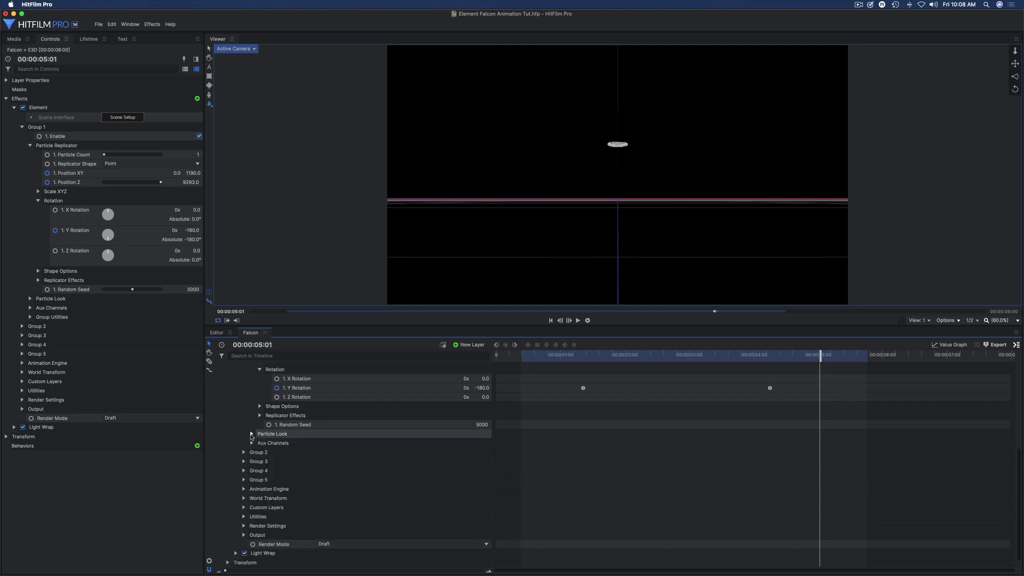
scroll(299, 416, up, 3)
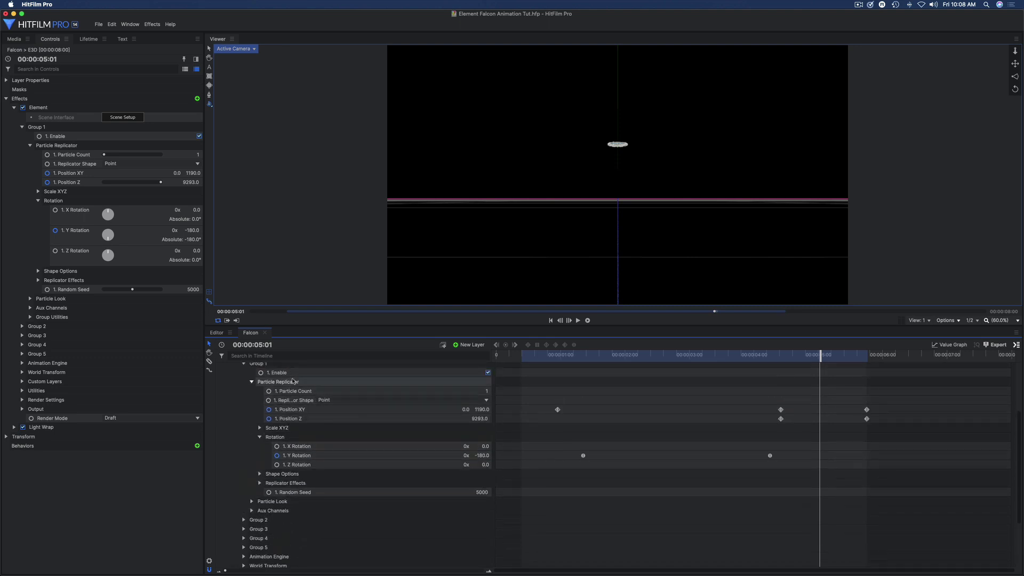
drag(821, 356, 589, 423)
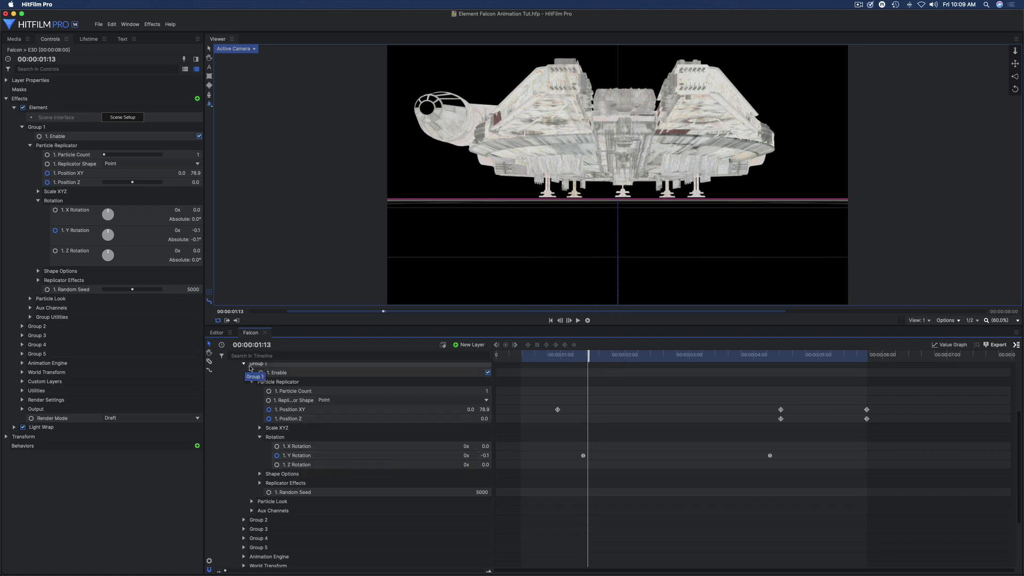
Jump to the first Y Rotation keyframe at 01:11, then advance to 04:07 where it reads -179.9
click(327, 456)
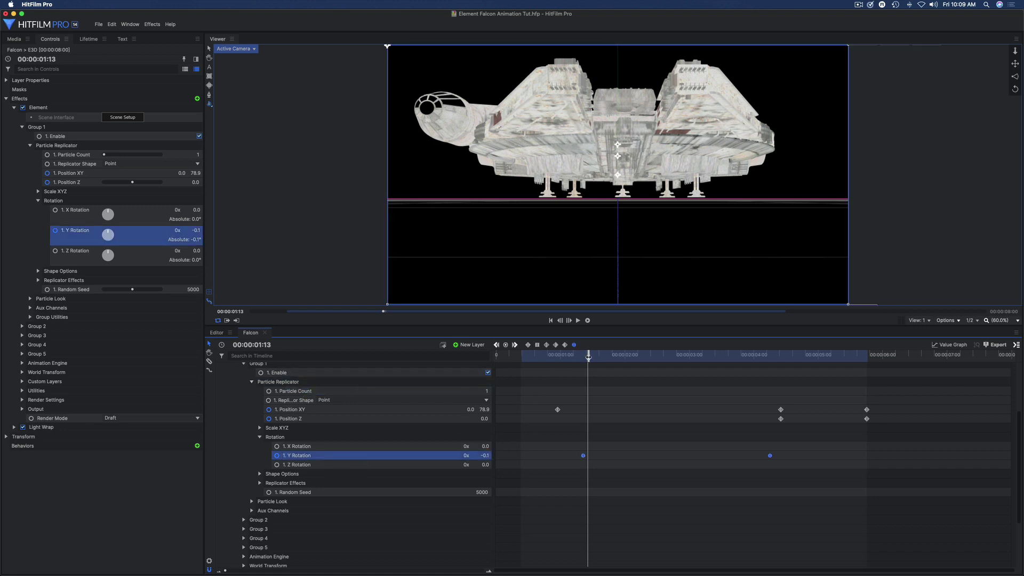
mouse_move(588, 357)
mouse_down()
mouse_move(563, 365)
mouse_move(589, 372)
mouse_up()
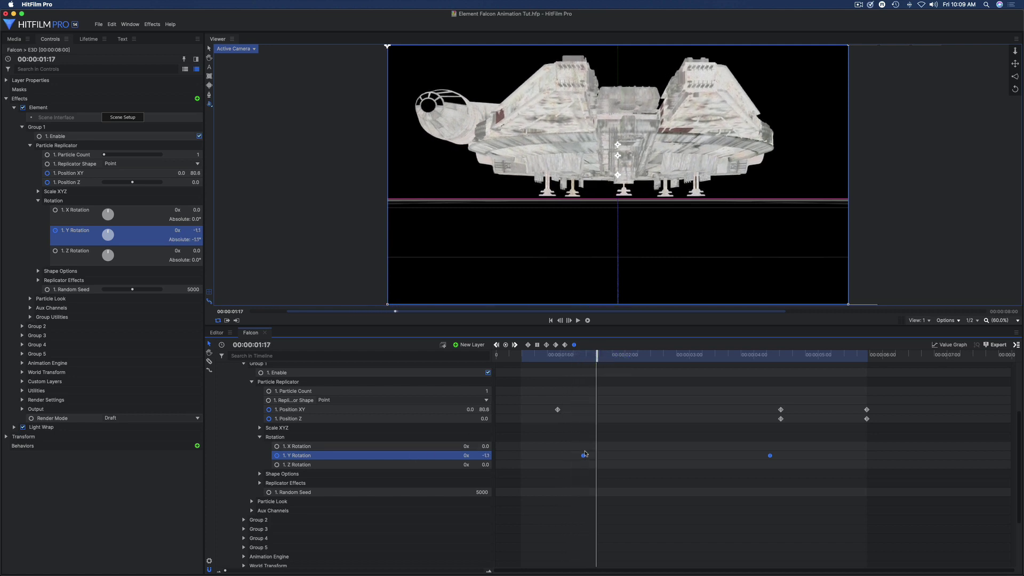
double_click(584, 455)
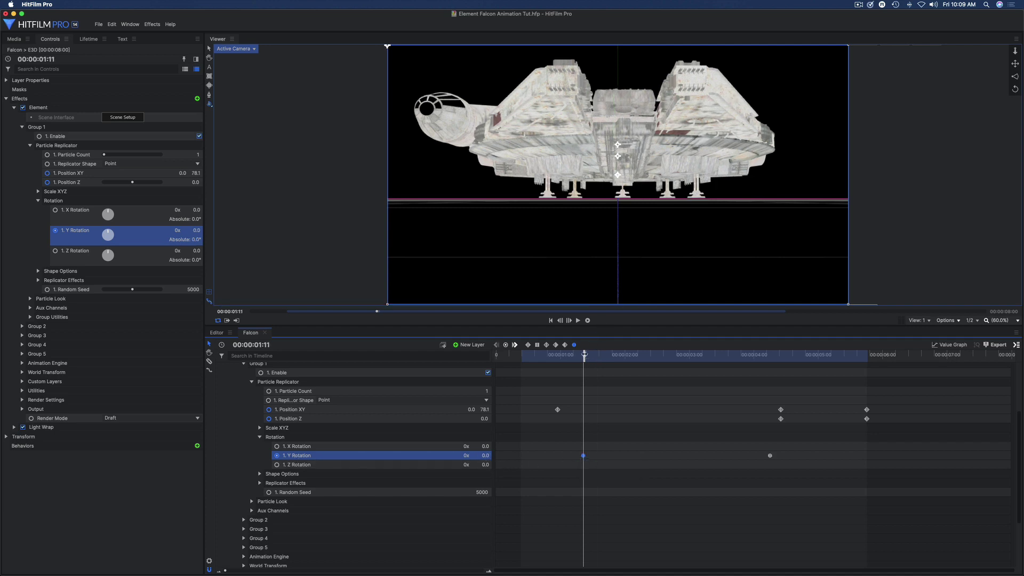
drag(585, 357, 771, 369)
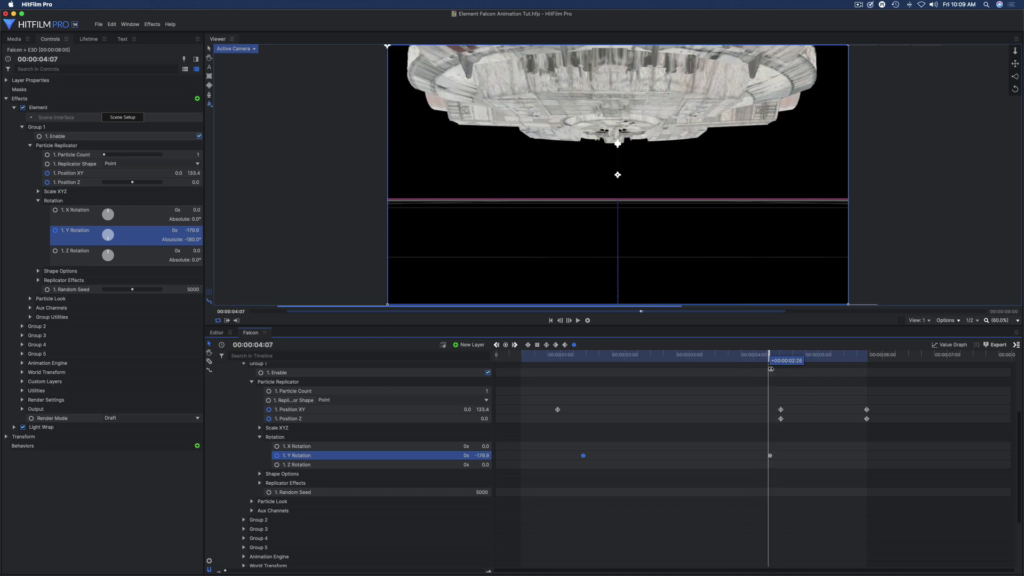